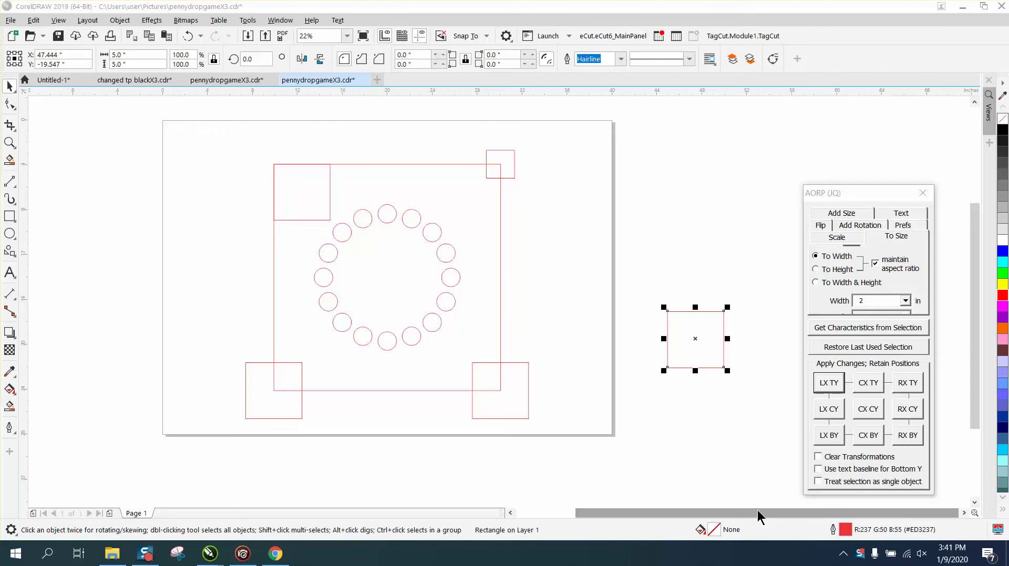
# Step: Zoom in on the URL text above the page, then frame the page and the right square
pyautogui.click(10, 86)
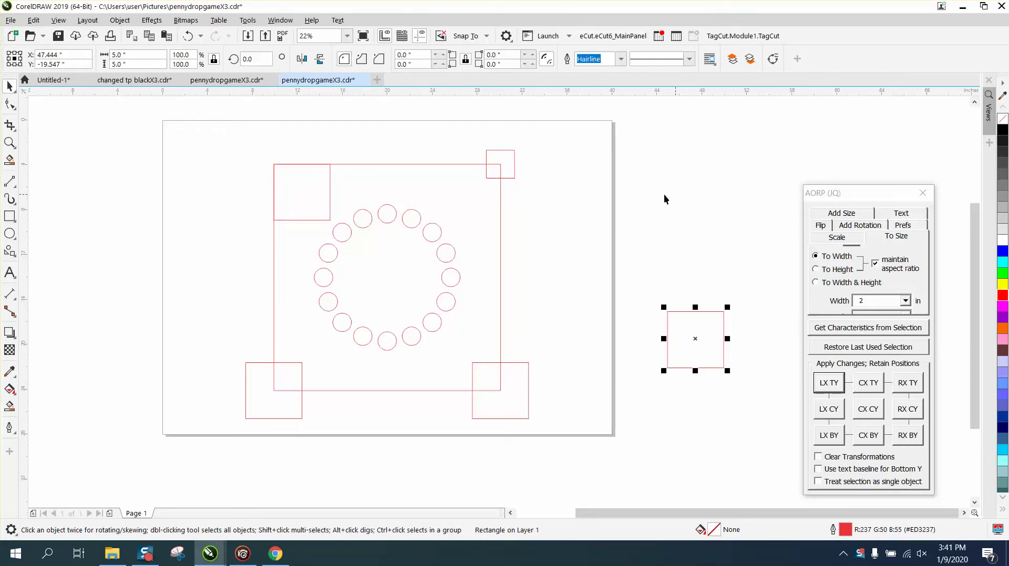
pyautogui.scroll(-2, 650, 202)
pyautogui.scroll(-1, 443, 170)
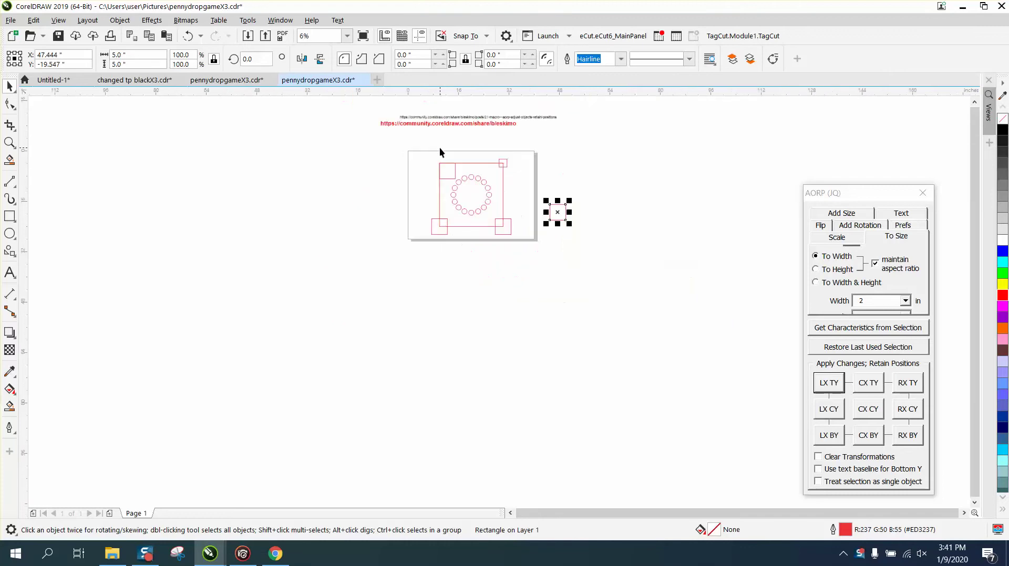
pyautogui.click(9, 142)
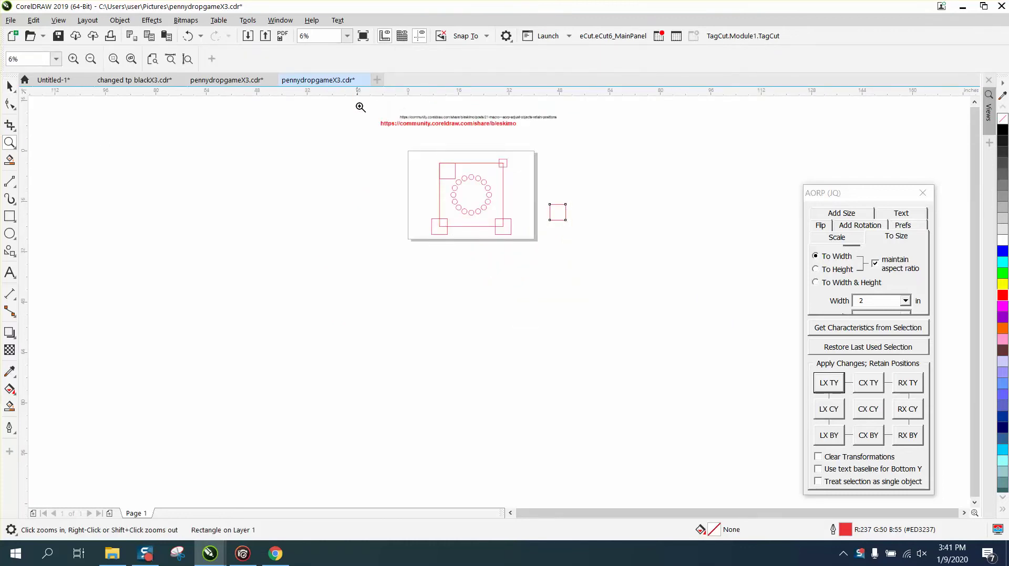
pyautogui.moveTo(355, 104); pyautogui.dragTo(581, 149)
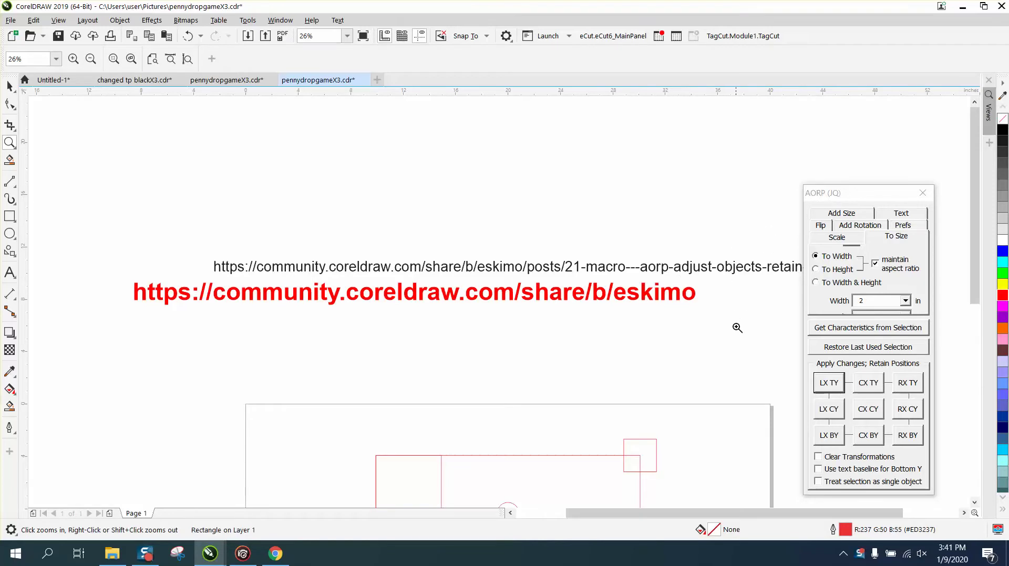
pyautogui.rightClick(717, 330)
pyautogui.moveTo(703, 279); pyautogui.dragTo(783, 312)
pyautogui.rightClick(558, 289)
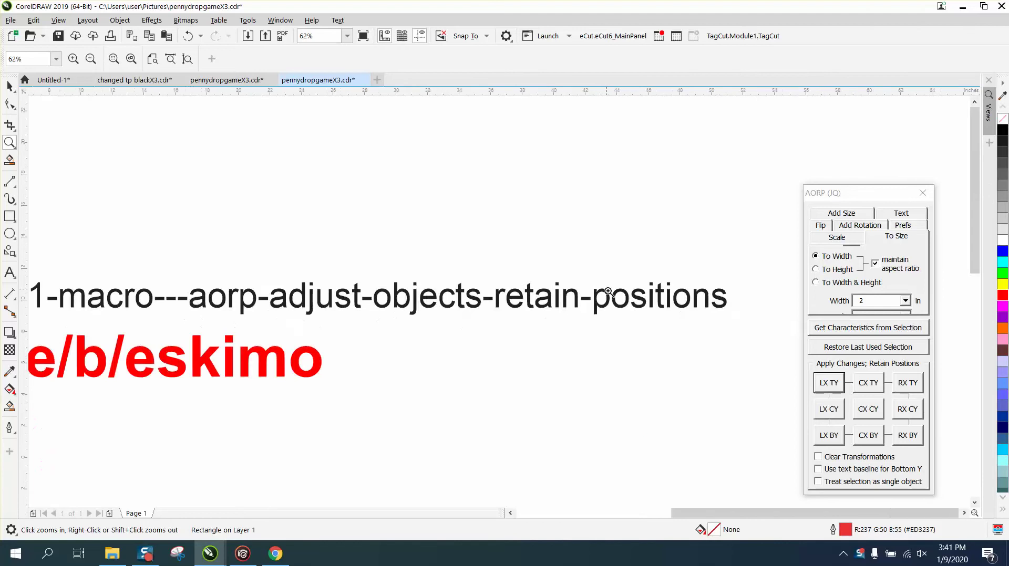
pyautogui.rightClick(647, 297)
pyautogui.rightClick(648, 297)
pyautogui.rightClick(647, 297)
pyautogui.rightClick(647, 297)
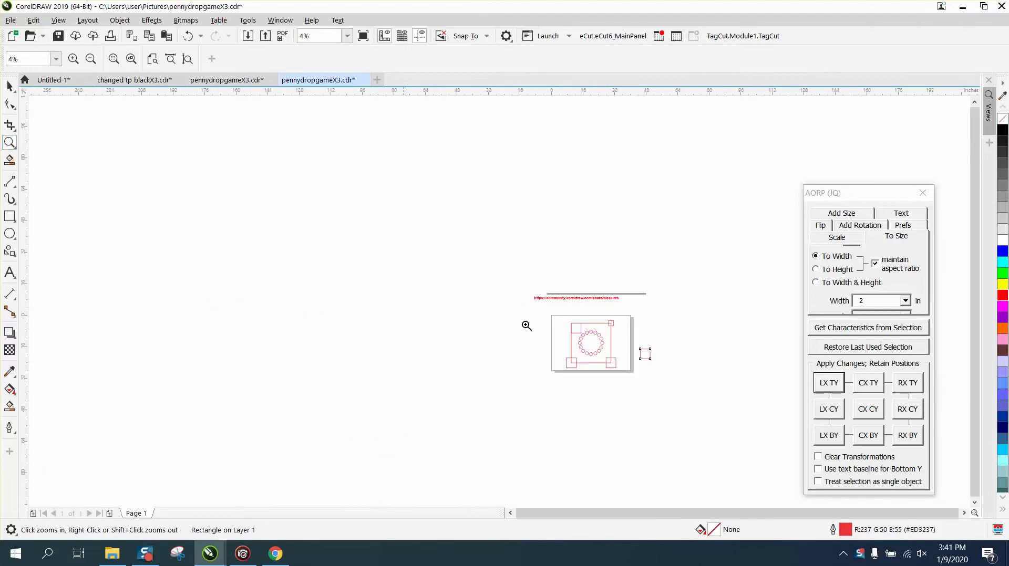
pyautogui.moveTo(542, 313); pyautogui.dragTo(679, 373)
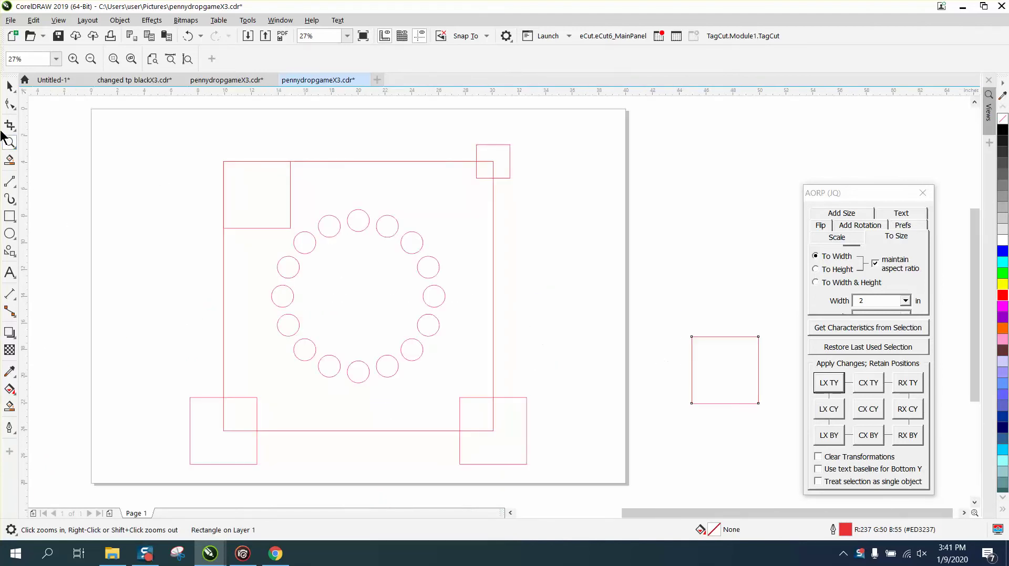
# Step: Move the right 5 in square nearer the page and resize it to 2 in wide about its centre
pyautogui.click(8, 87)
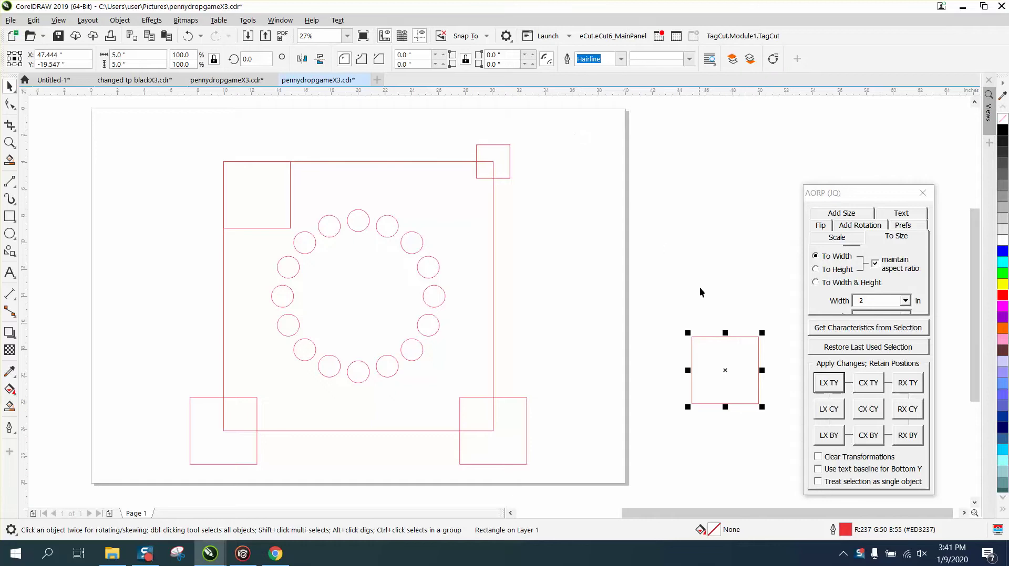
pyautogui.moveTo(725, 371); pyautogui.dragTo(607, 308)
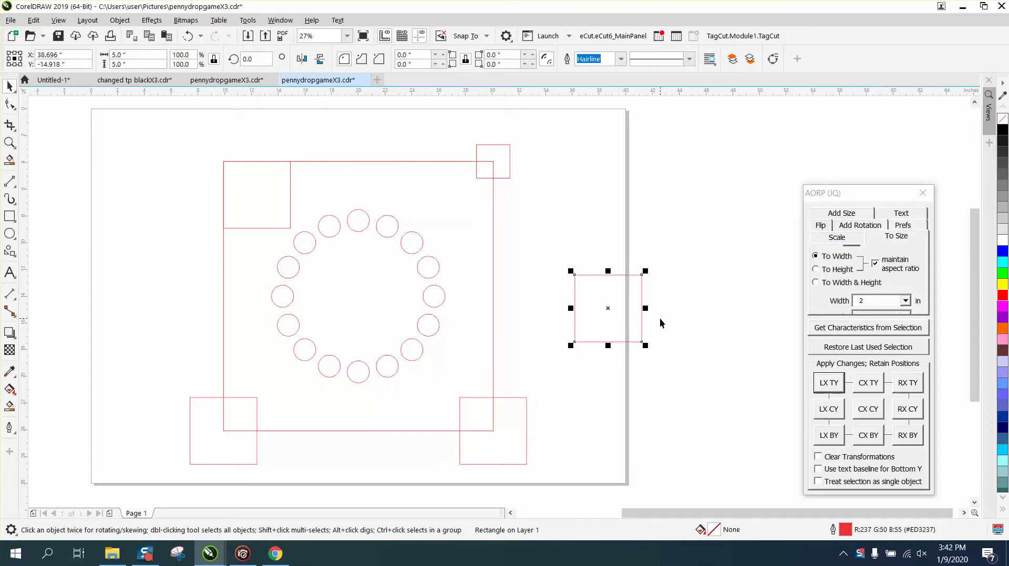
pyautogui.click(865, 329)
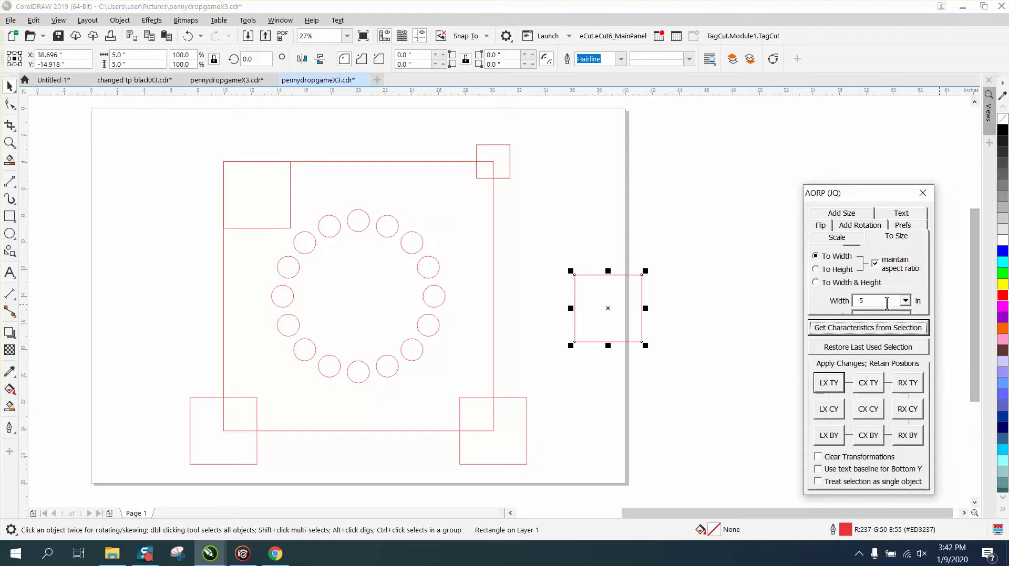
pyautogui.hotkey('shift', 'Tab')
pyautogui.write('2')
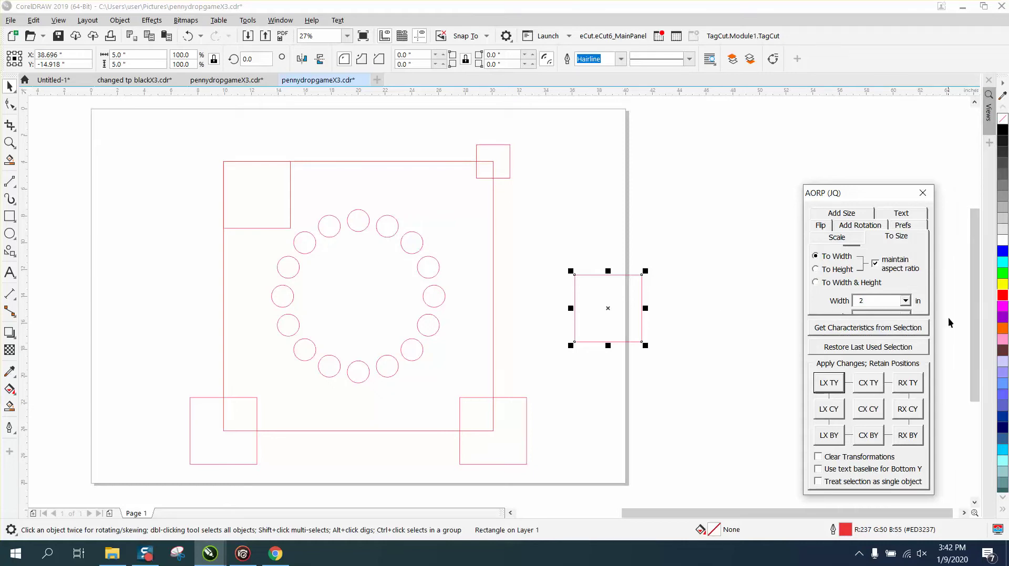
pyautogui.click(867, 410)
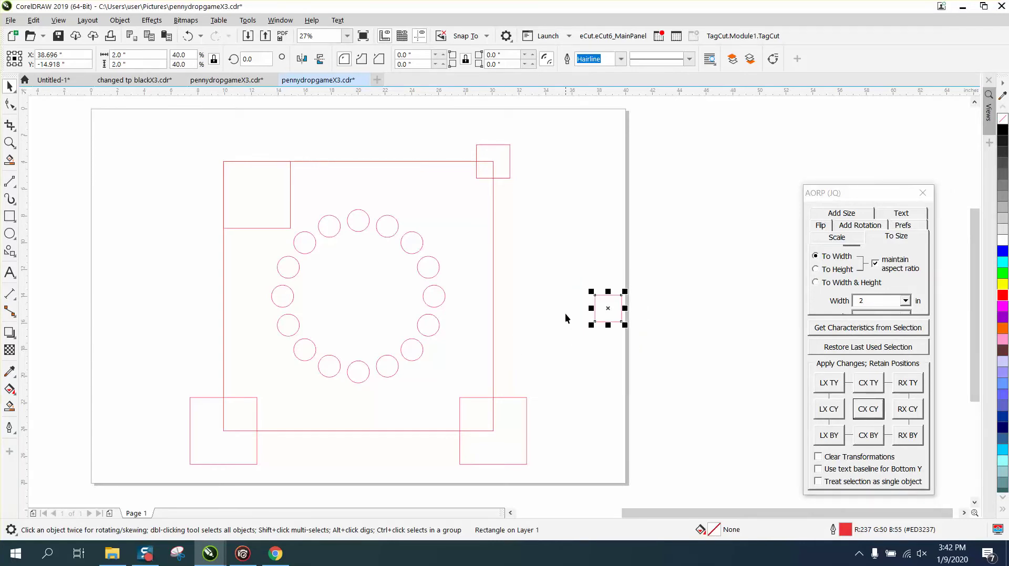
pyautogui.click(504, 176)
pyautogui.click(508, 178)
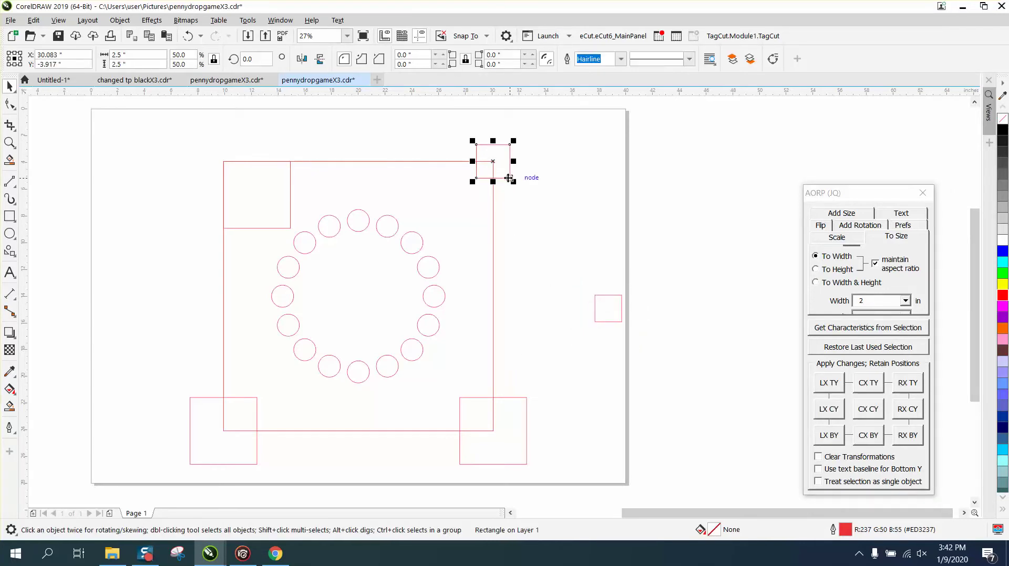
# Step: Scale the top-right 2.5 in square to 4 in wide with AORP, keeping its centre fixed
pyautogui.click(508, 178)
pyautogui.click(869, 327)
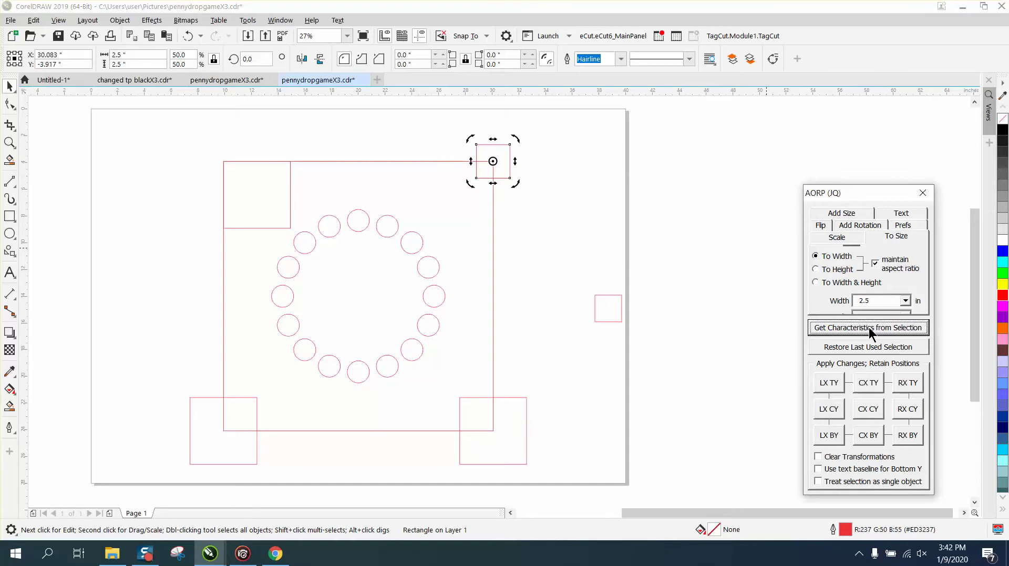
pyautogui.moveTo(884, 299); pyautogui.dragTo(848, 298)
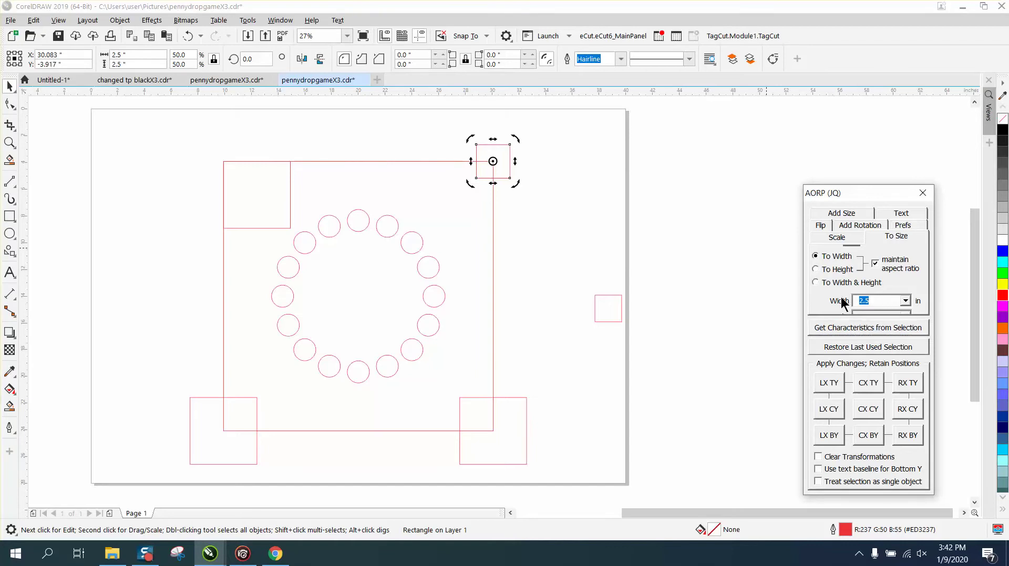
pyautogui.write('4')
pyautogui.click(868, 409)
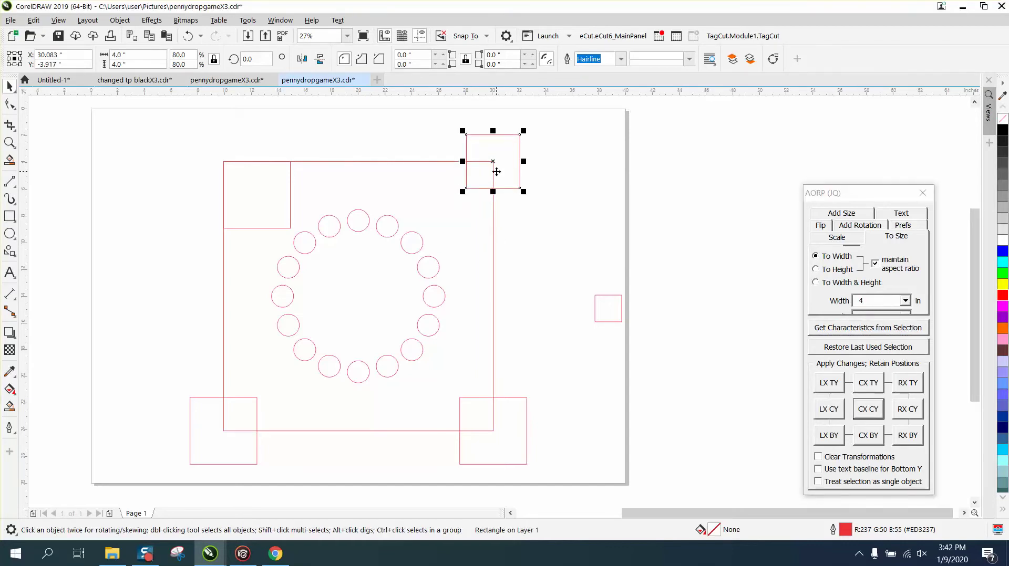
pyautogui.click(290, 204)
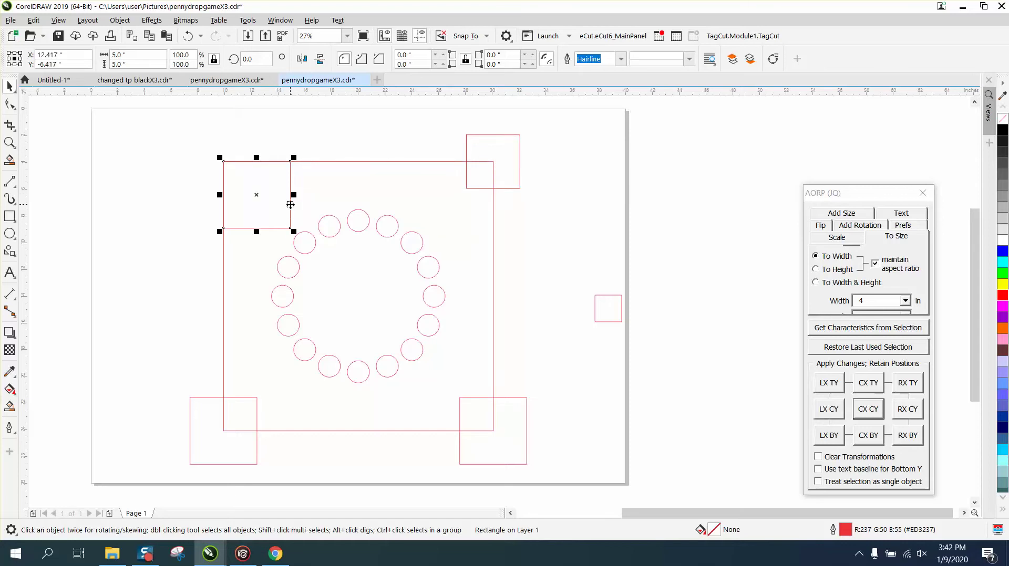
# Step: Resize the top-left square to 2 in with LX TY, then marquee-select the 16 ring circles
pyautogui.click(855, 329)
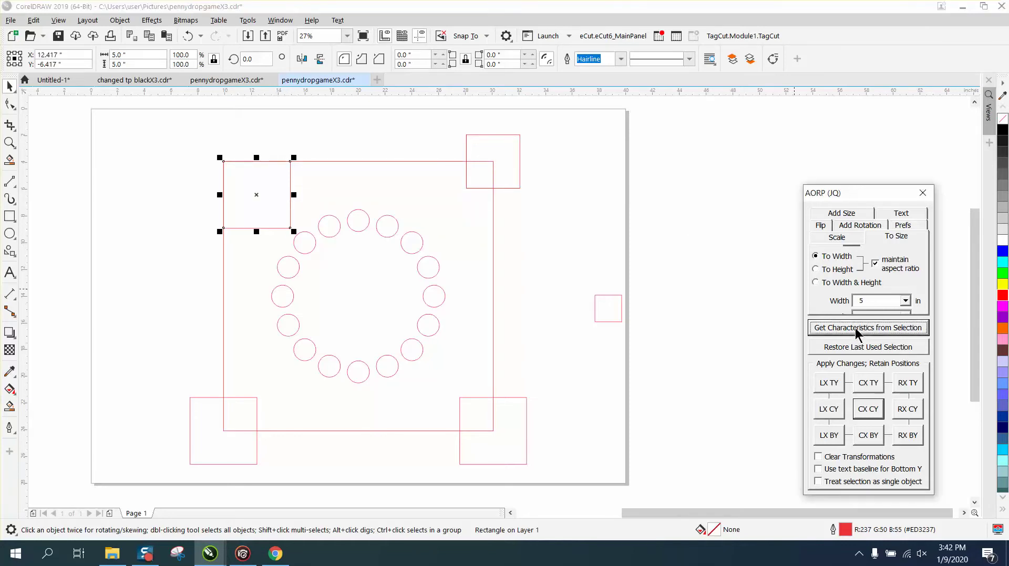
pyautogui.doubleClick(867, 301)
pyautogui.write('2')
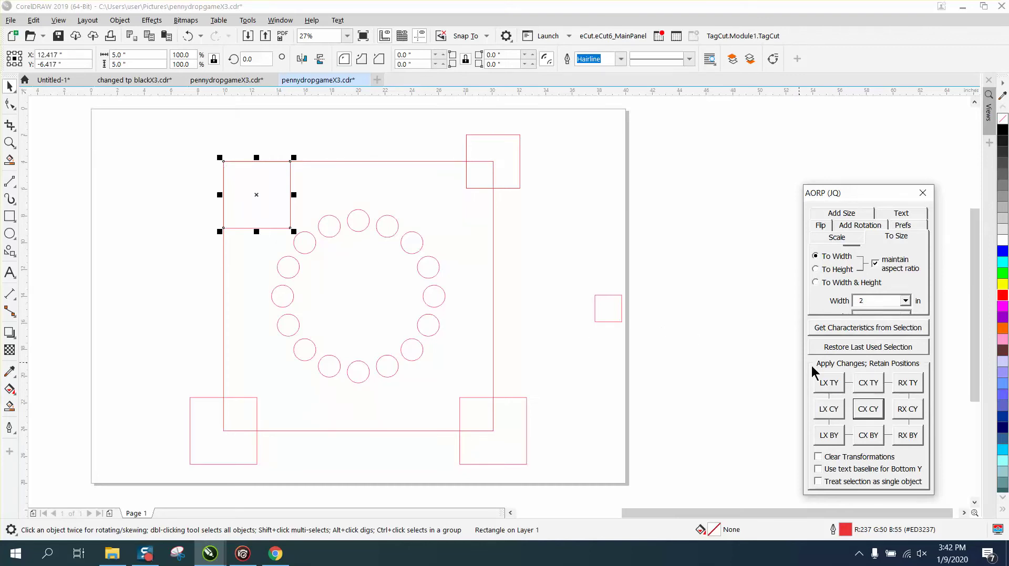
pyautogui.click(834, 387)
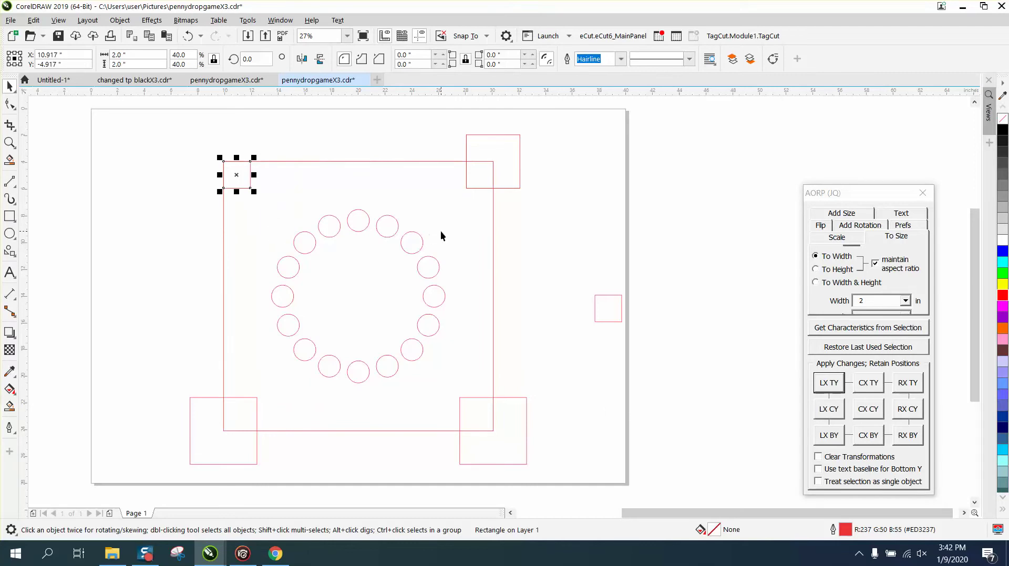
pyautogui.moveTo(207, 198); pyautogui.dragTo(386, 343)
pyautogui.moveTo(493, 381); pyautogui.dragTo(501, 390)
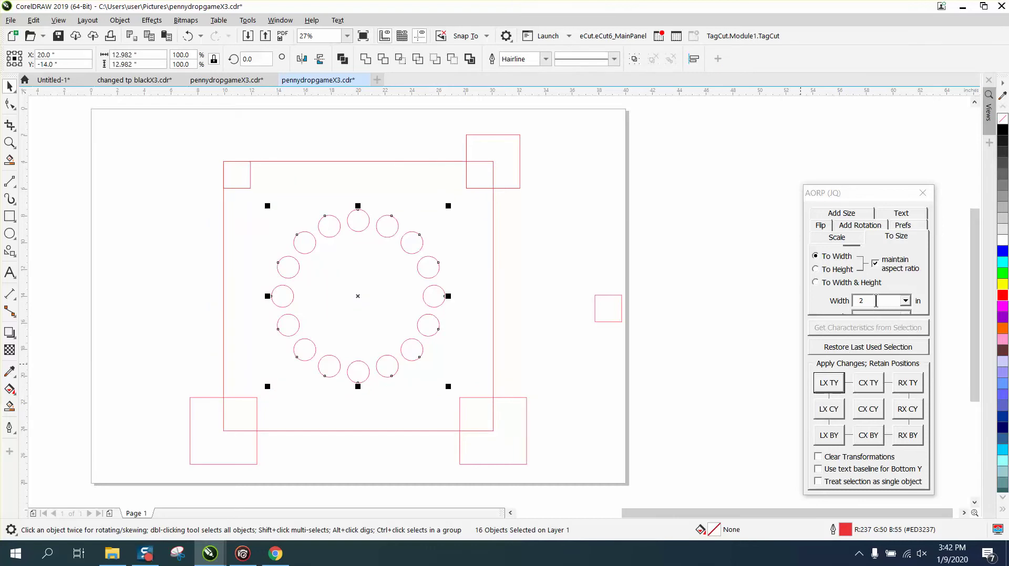
# Step: Load a single ring circle's width into the AORP panel
pyautogui.click(417, 227)
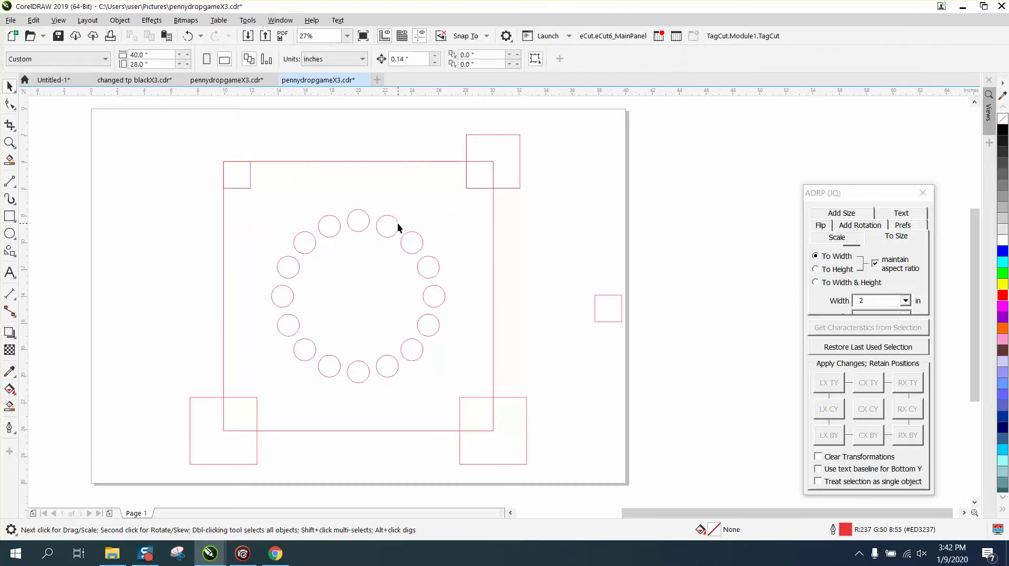
pyautogui.click(396, 223)
pyautogui.click(850, 327)
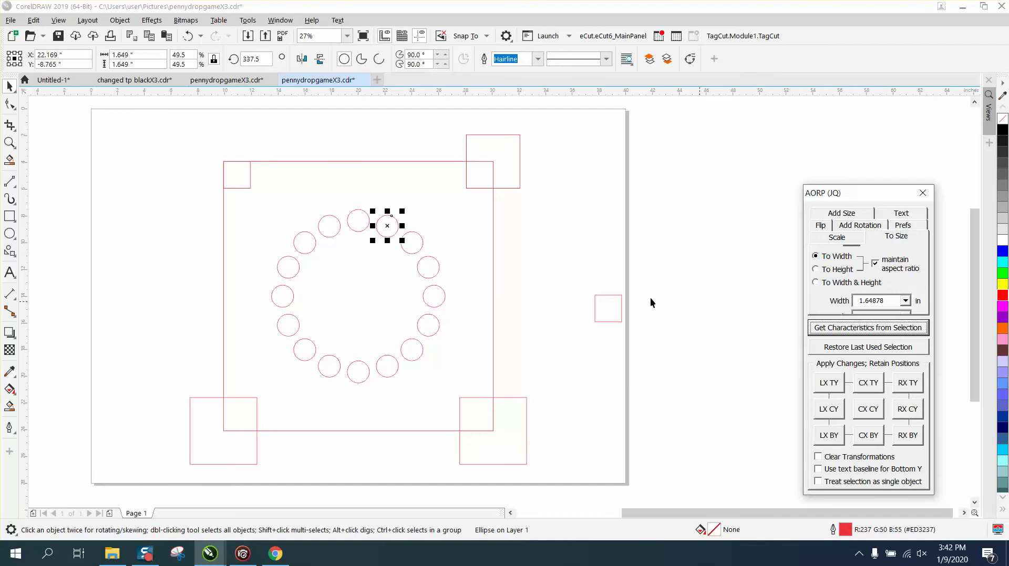
# Step: Delete the large framing rectangle and move the 2 in square off the page's right
pyautogui.moveTo(235, 197); pyautogui.dragTo(549, 351)
pyautogui.press('Delete')
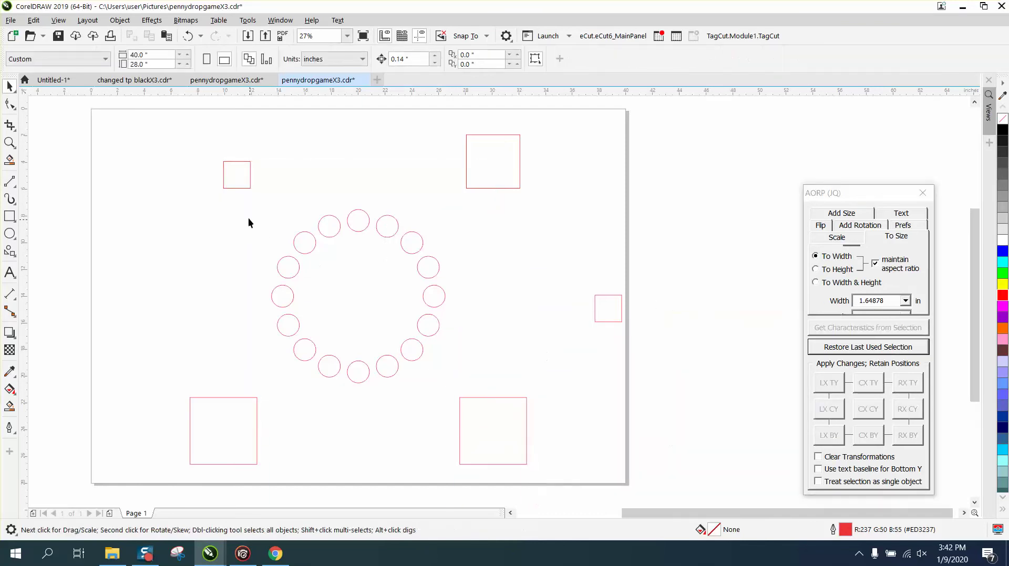
pyautogui.moveTo(245, 187); pyautogui.dragTo(468, 396)
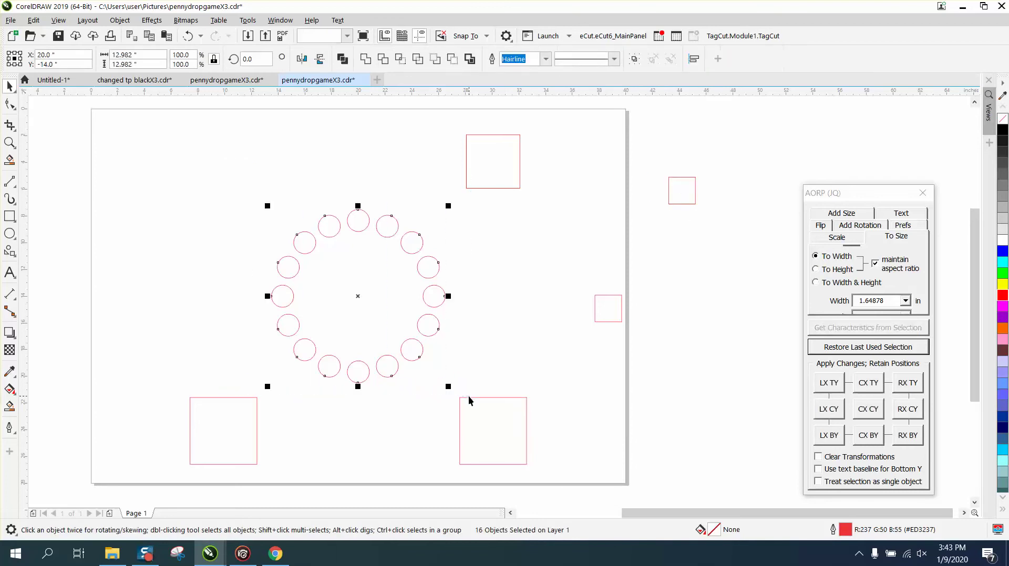
# Step: Set the AORP Width to 2 and resize every selected ring circle about its centre with CX CY
pyautogui.click(885, 303)
pyautogui.doubleClick(885, 304)
pyautogui.write('2')
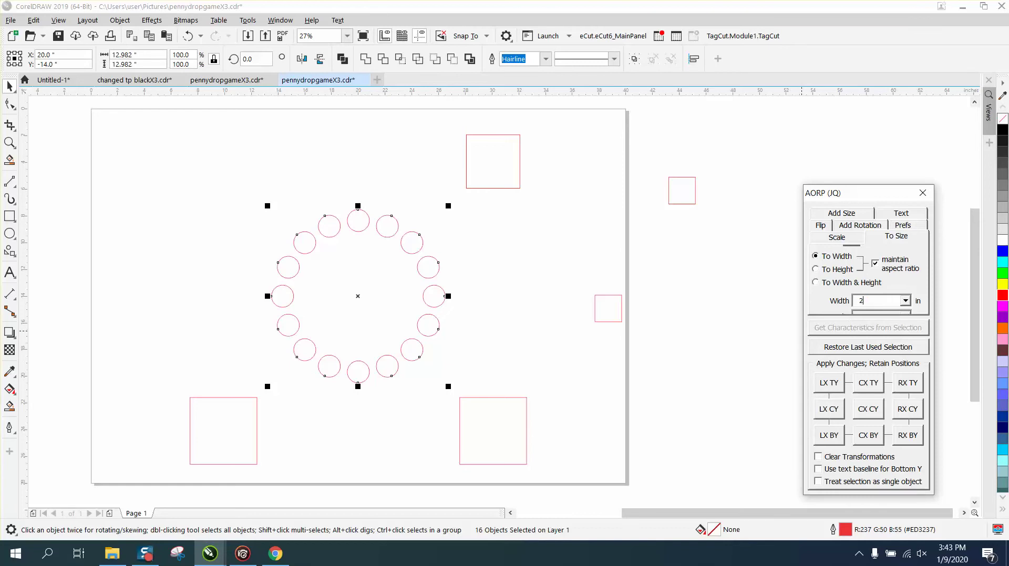
pyautogui.click(867, 411)
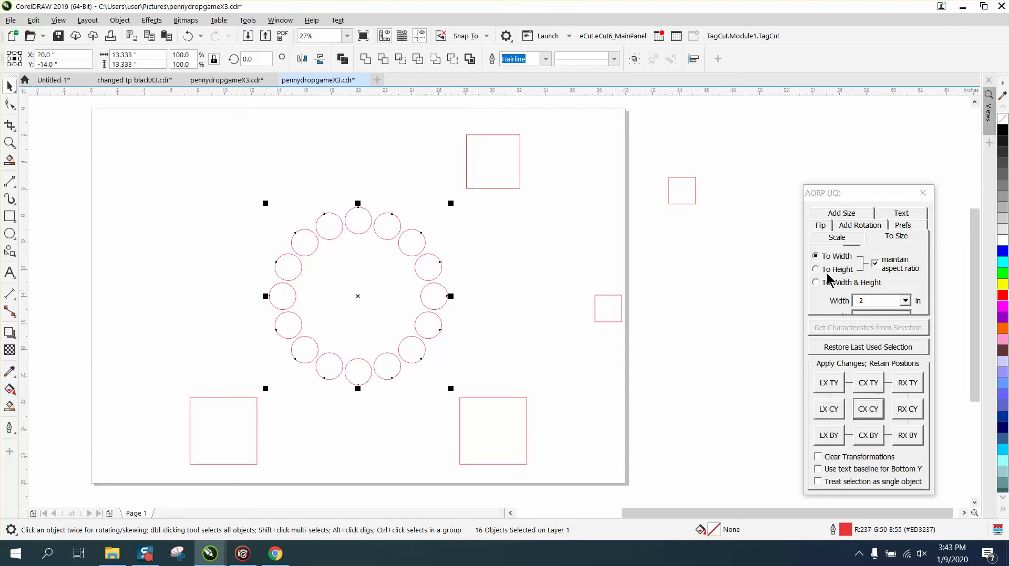
# Step: Unlock aspect ratio and widen the top rectangle to 5 in about its centre, keeping 4 in height
pyautogui.click(495, 190)
pyautogui.click(496, 187)
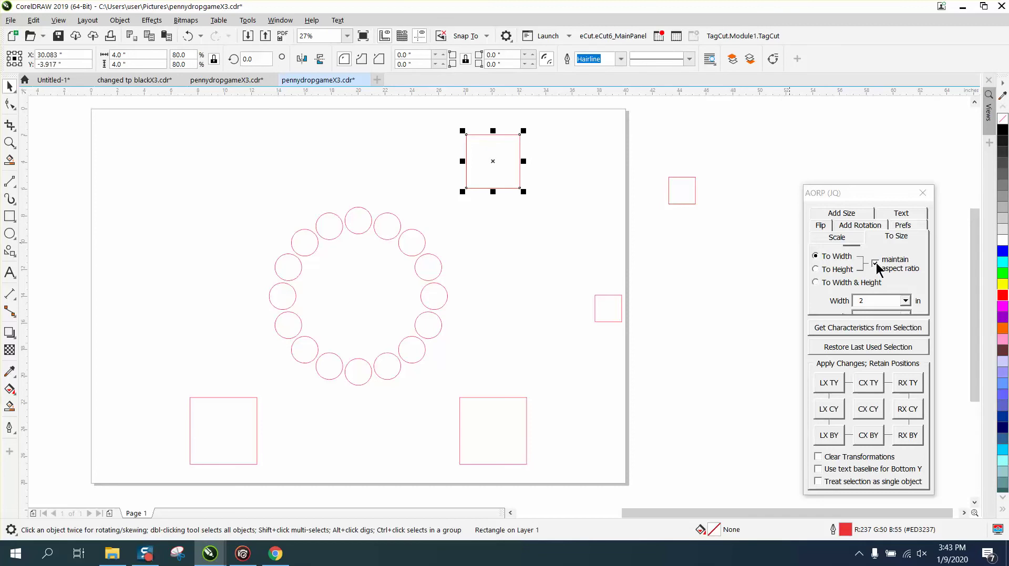
pyautogui.click(876, 263)
pyautogui.doubleClick(862, 300)
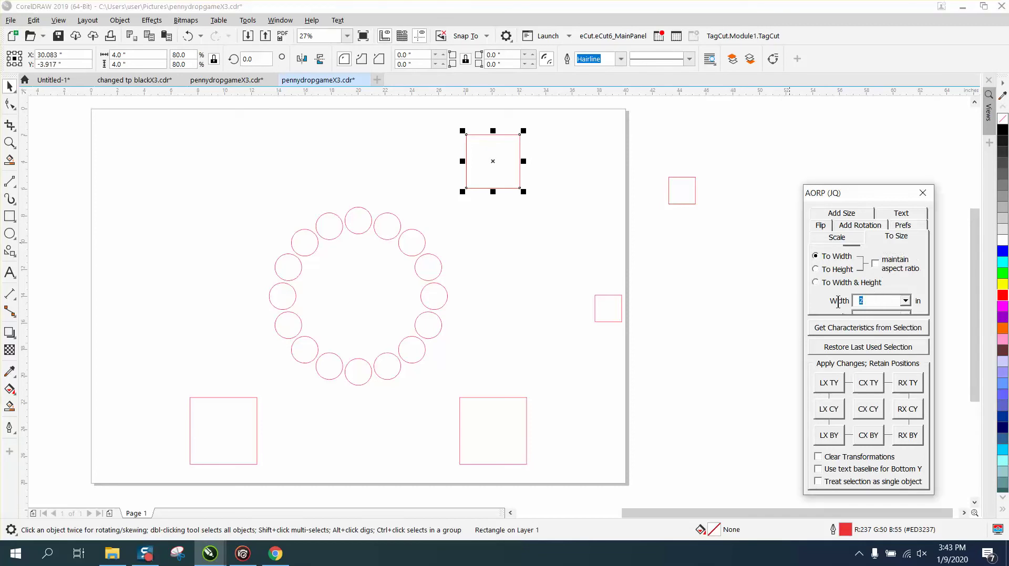
pyautogui.write('5')
pyautogui.click(829, 383)
pyautogui.click(868, 410)
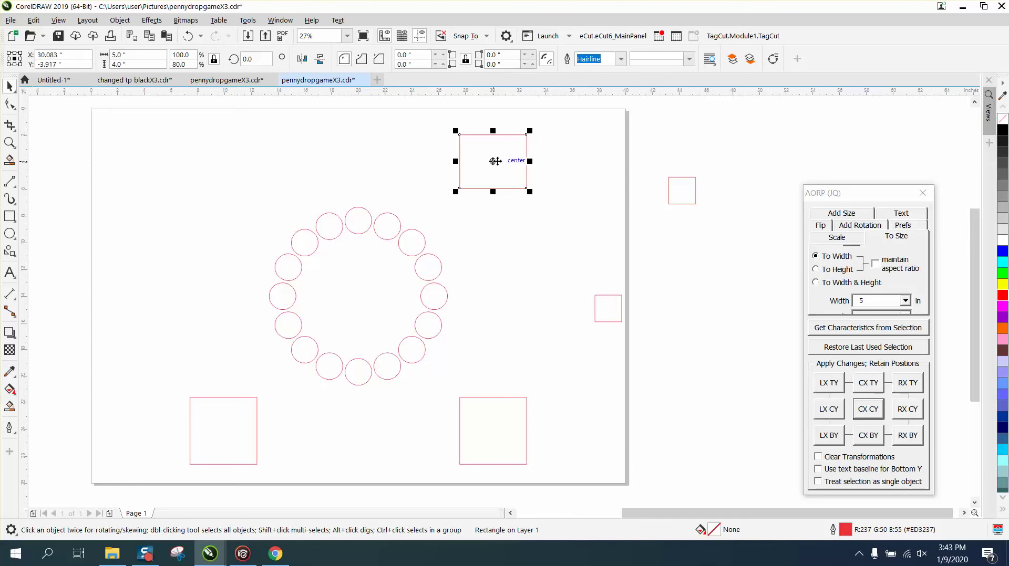
pyautogui.hotkey('shift', 'F2')
pyautogui.scroll(-10, 472, 163)
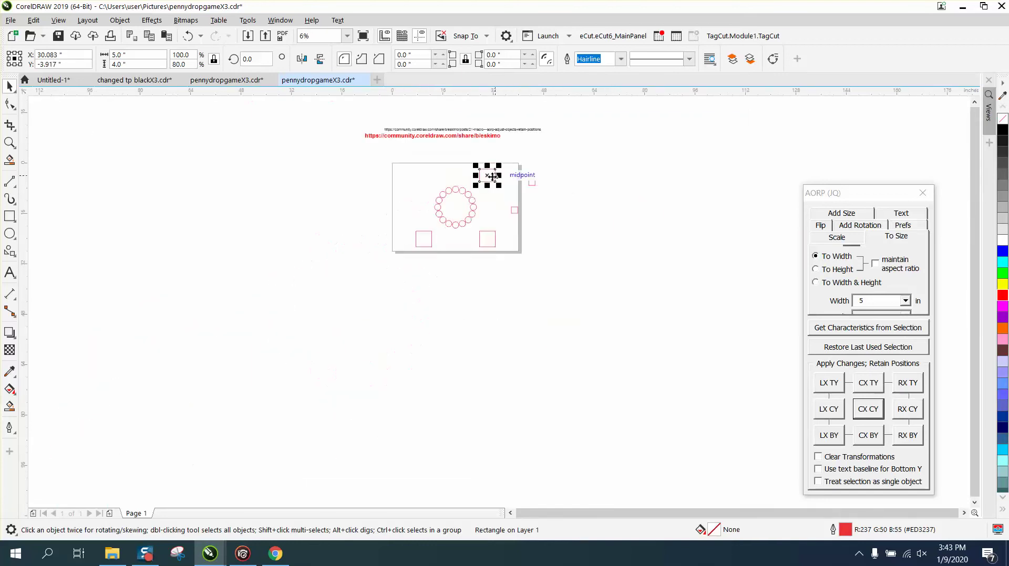
# Step: Snap the 5 × 4 in rectangle's top-left corner onto the page's top-left corner
pyautogui.moveTo(493, 177); pyautogui.dragTo(413, 180)
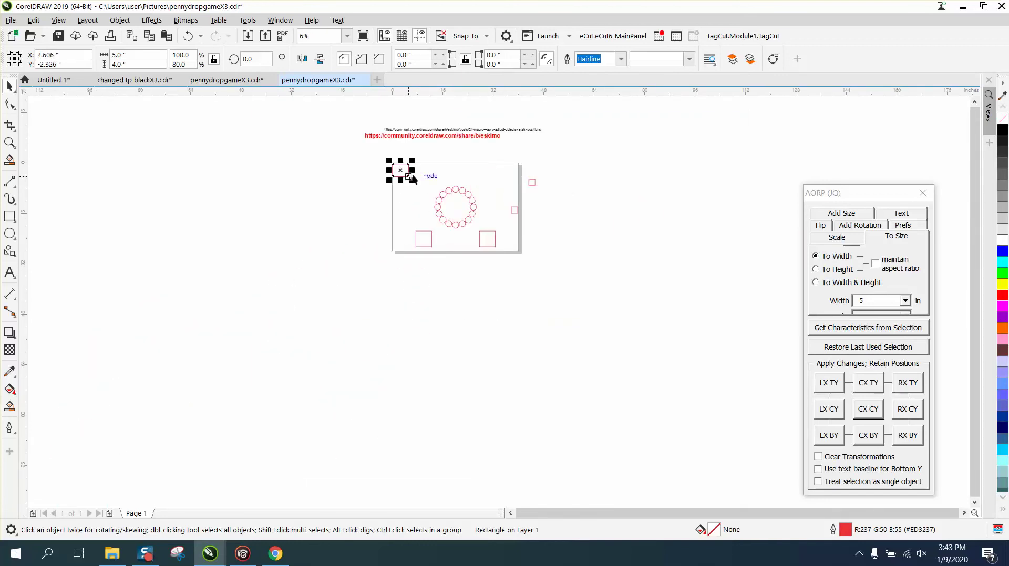
pyautogui.click(9, 143)
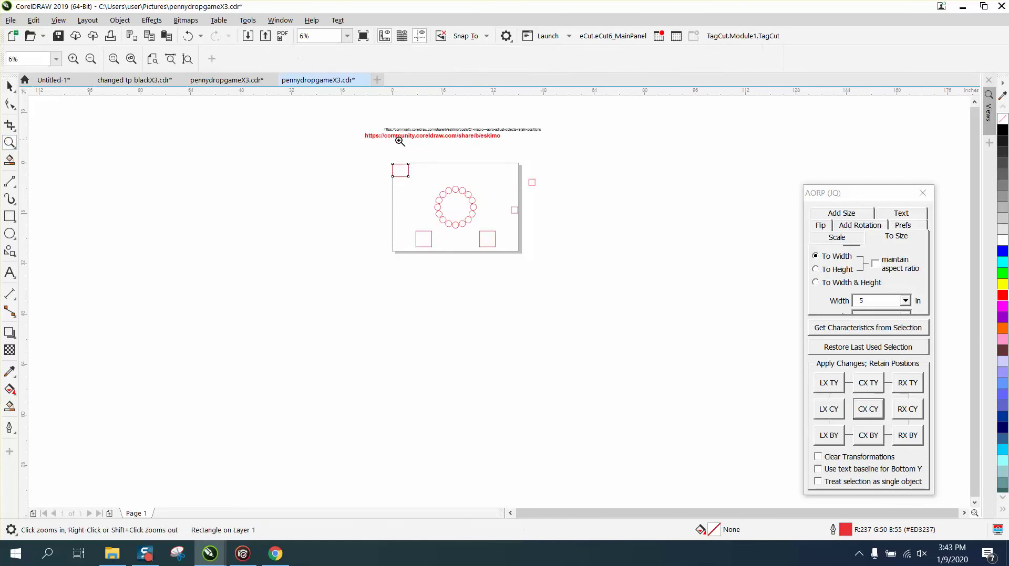
pyautogui.moveTo(399, 140); pyautogui.dragTo(473, 195)
pyautogui.click(10, 86)
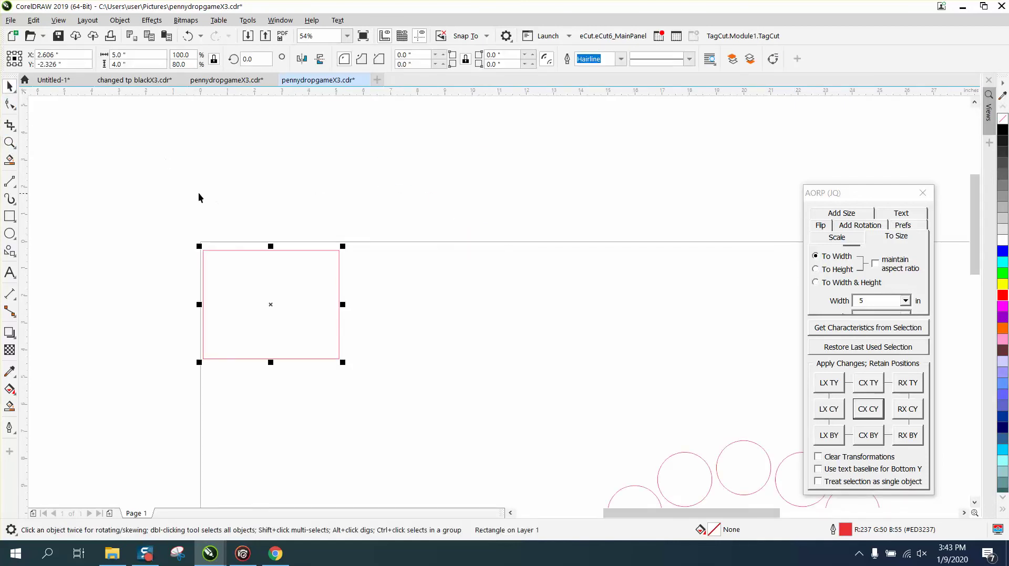
pyautogui.moveTo(208, 251); pyautogui.dragTo(206, 237)
pyautogui.click(411, 110)
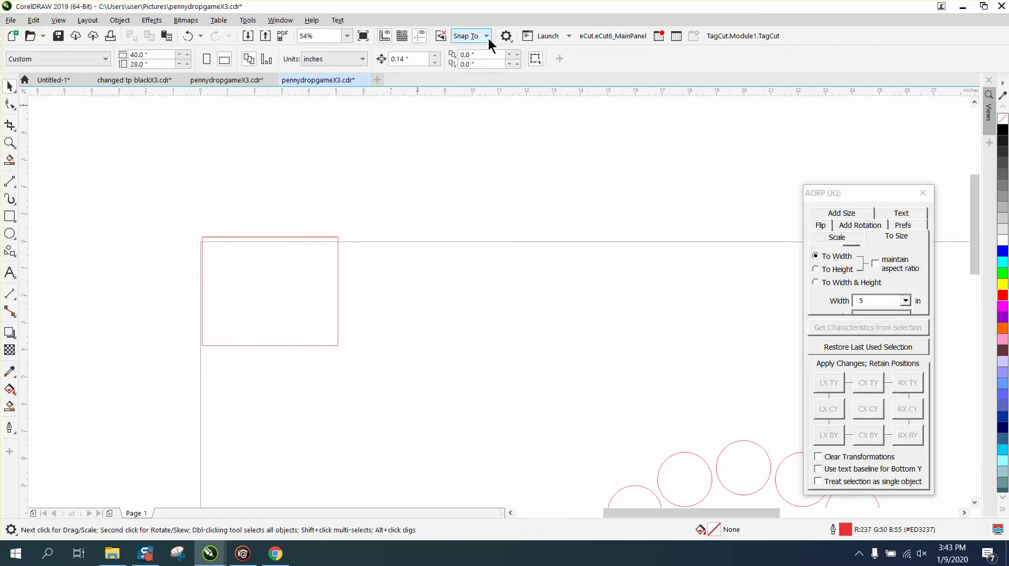
pyautogui.click(487, 36)
pyautogui.click(442, 176)
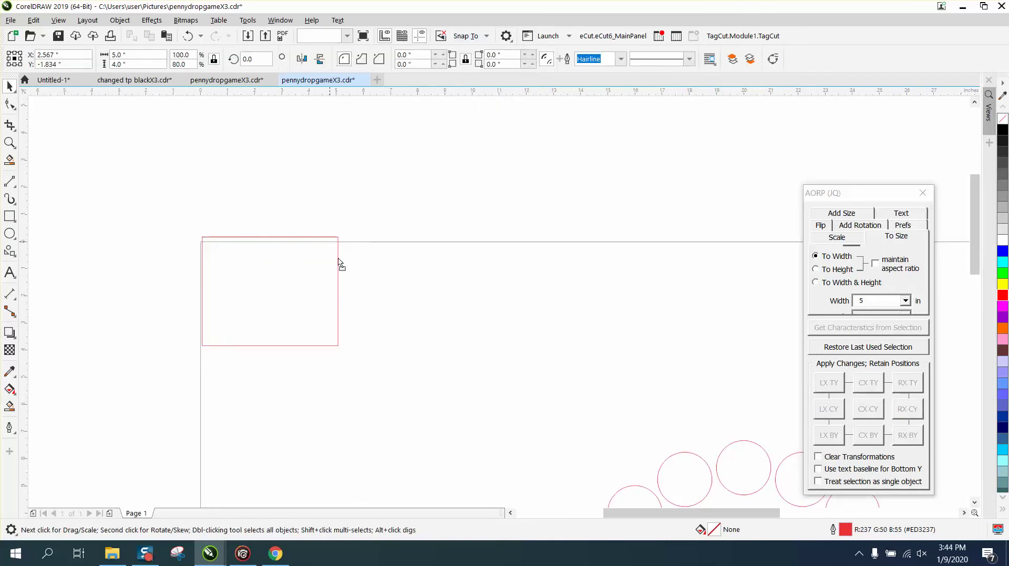
pyautogui.moveTo(338, 266); pyautogui.dragTo(372, 320)
pyautogui.moveTo(238, 292); pyautogui.dragTo(200, 242)
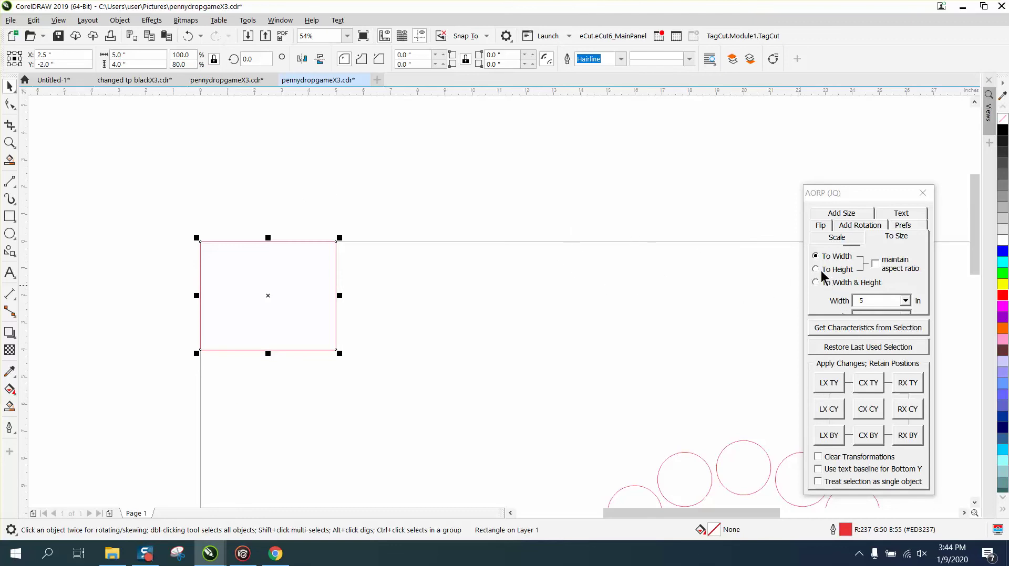
# Step: Re-enable maintain aspect ratio in AORP and load the rectangle's size into the panel
pyautogui.click(876, 264)
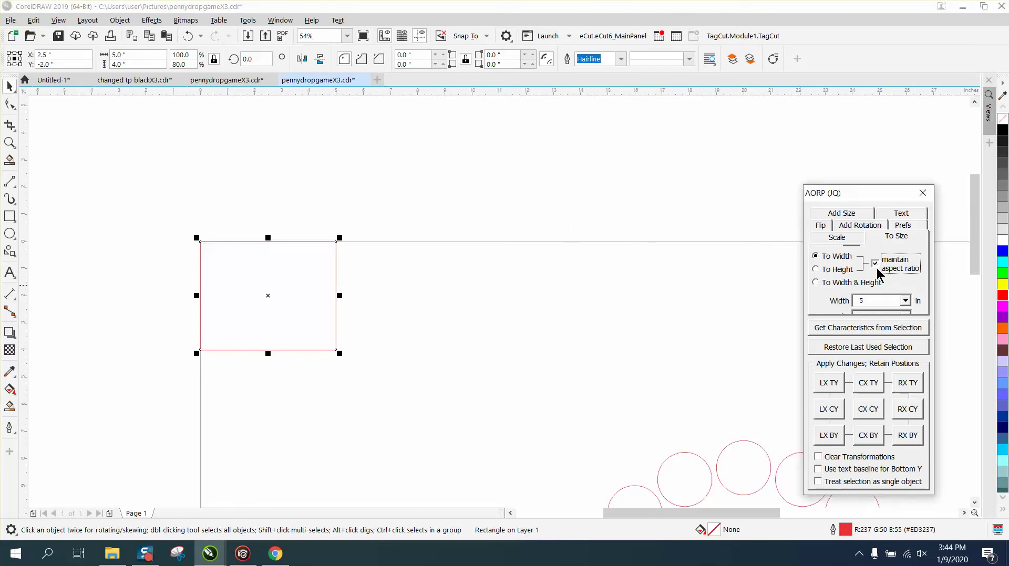
pyautogui.doubleClick(878, 301)
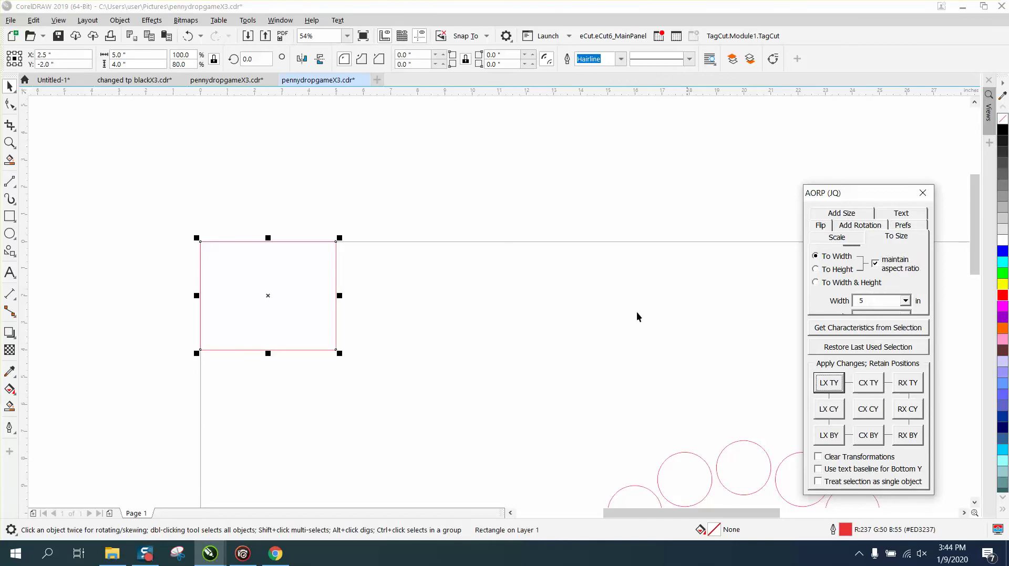
pyautogui.click(537, 306)
pyautogui.click(336, 286)
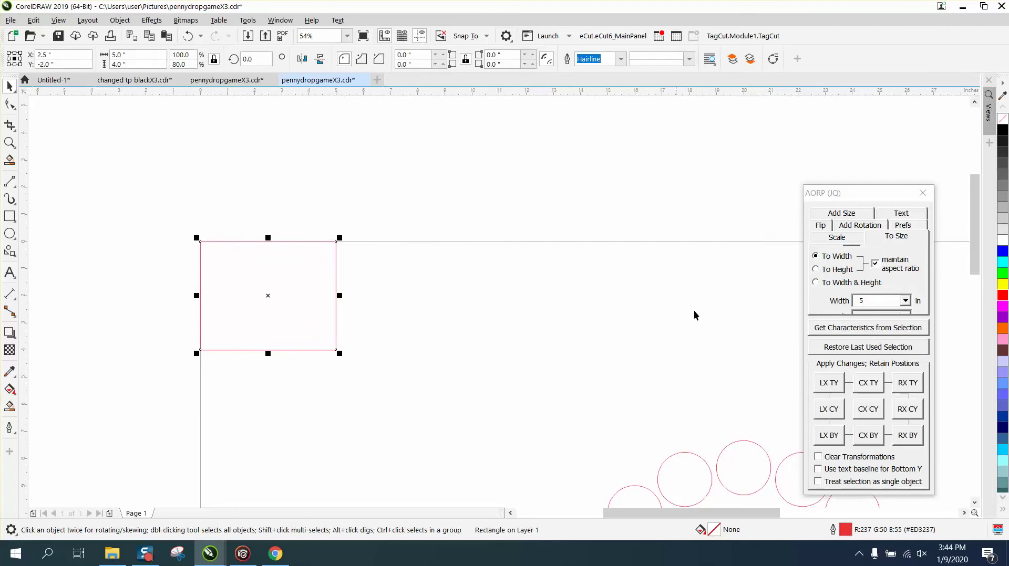
pyautogui.click(852, 329)
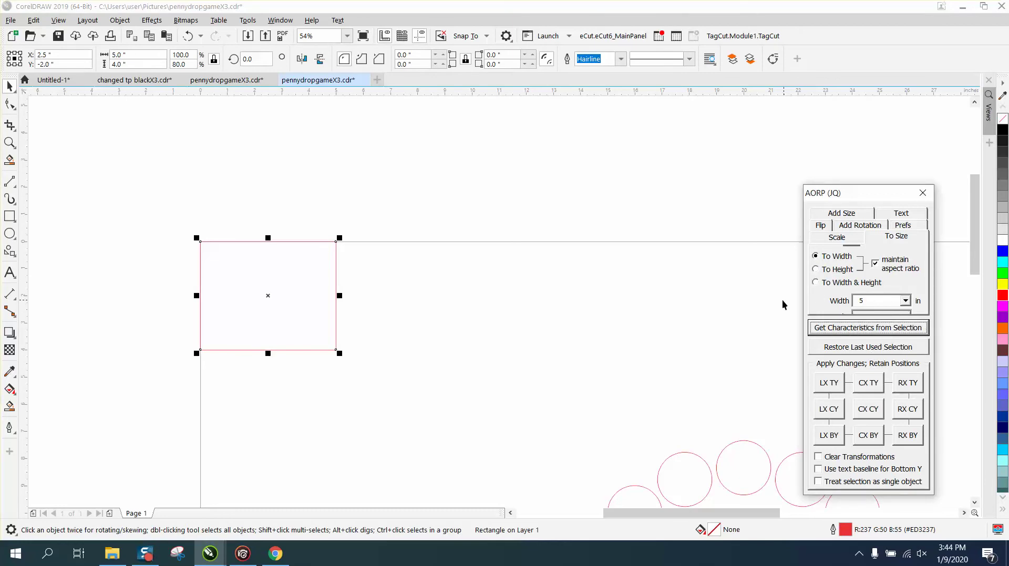
pyautogui.click(369, 280)
pyautogui.click(337, 270)
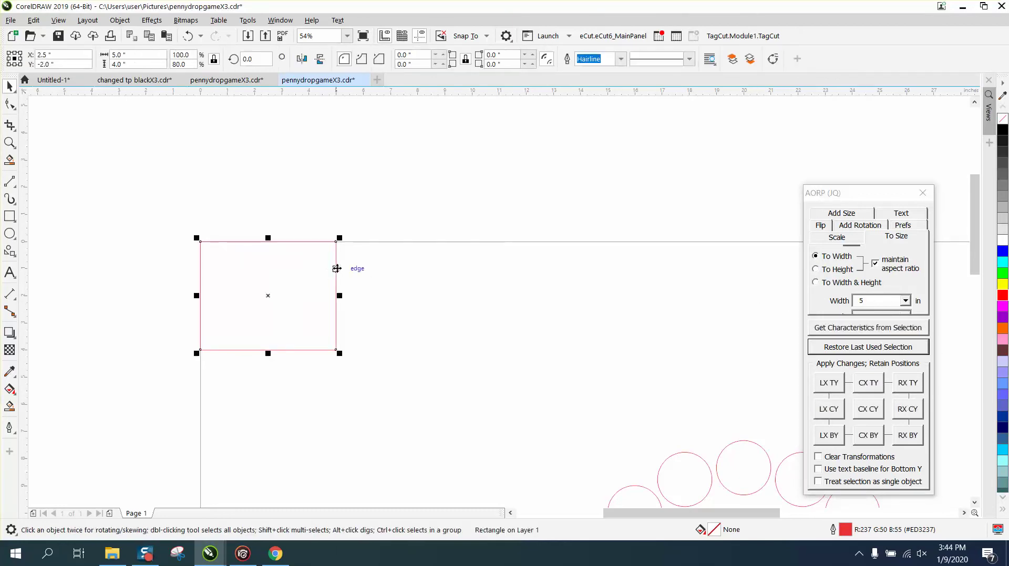
# Step: Delete the rectangle and draw a red square snapped to the page's top-left corner
pyautogui.press('Delete')
pyautogui.click(9, 216)
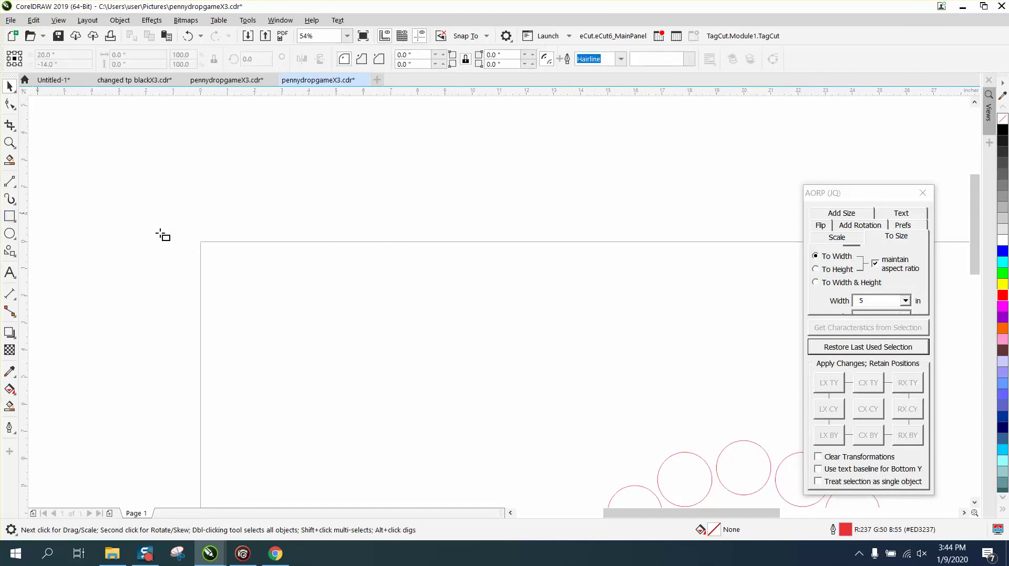
pyautogui.moveTo(226, 254)
pyautogui.mouseDown()
pyautogui.moveTo(365, 360)
pyautogui.moveTo(362, 389)
pyautogui.mouseUp()
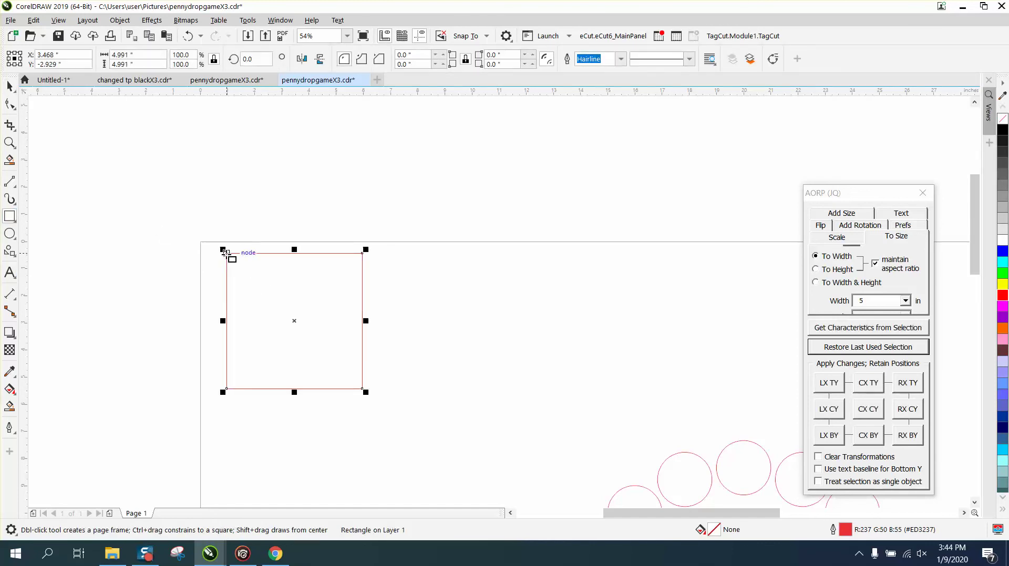
pyautogui.moveTo(227, 253); pyautogui.dragTo(210, 247)
pyautogui.press('Delete')
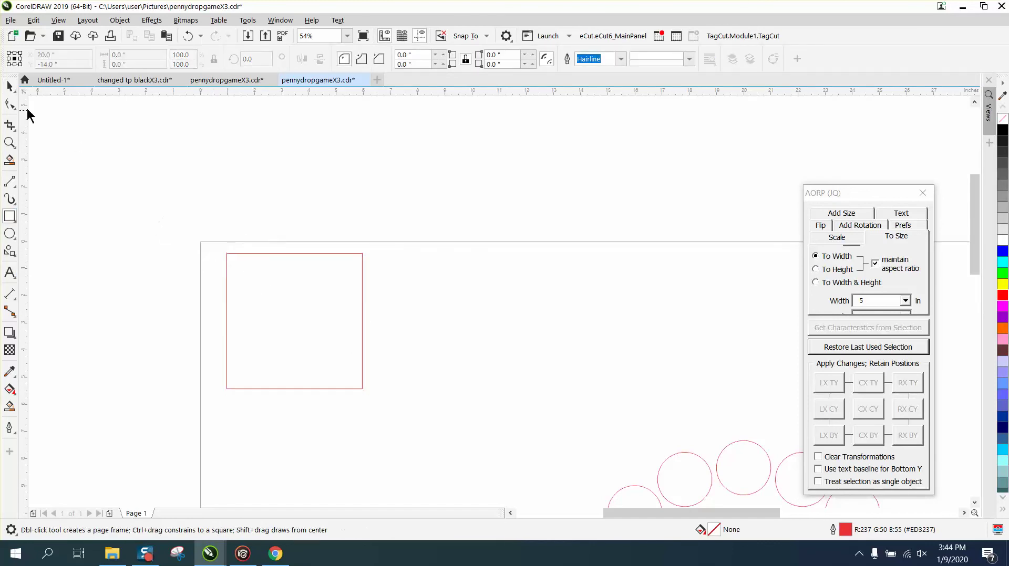
pyautogui.click(10, 86)
pyautogui.click(244, 253)
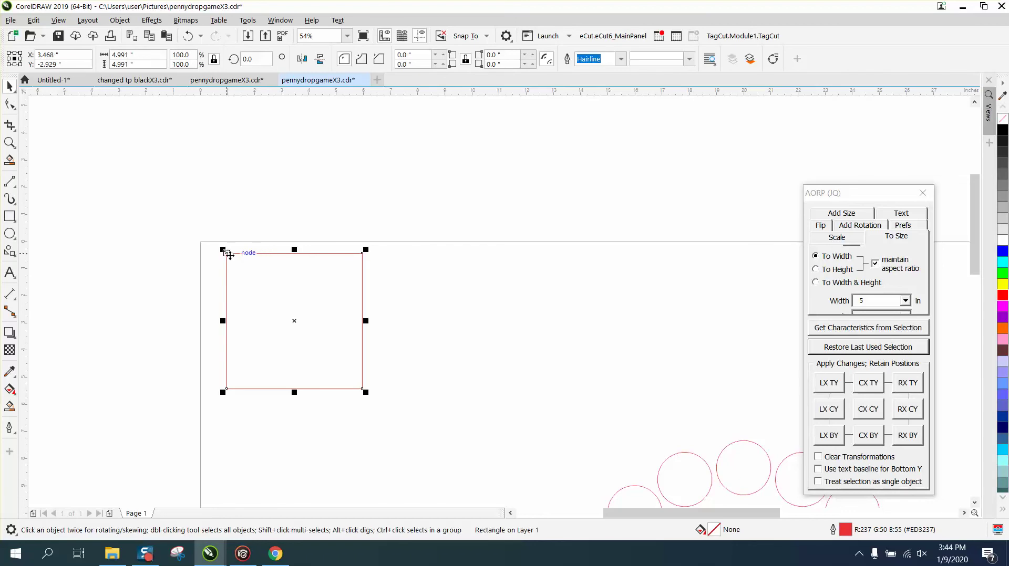
pyautogui.moveTo(226, 254); pyautogui.dragTo(203, 245)
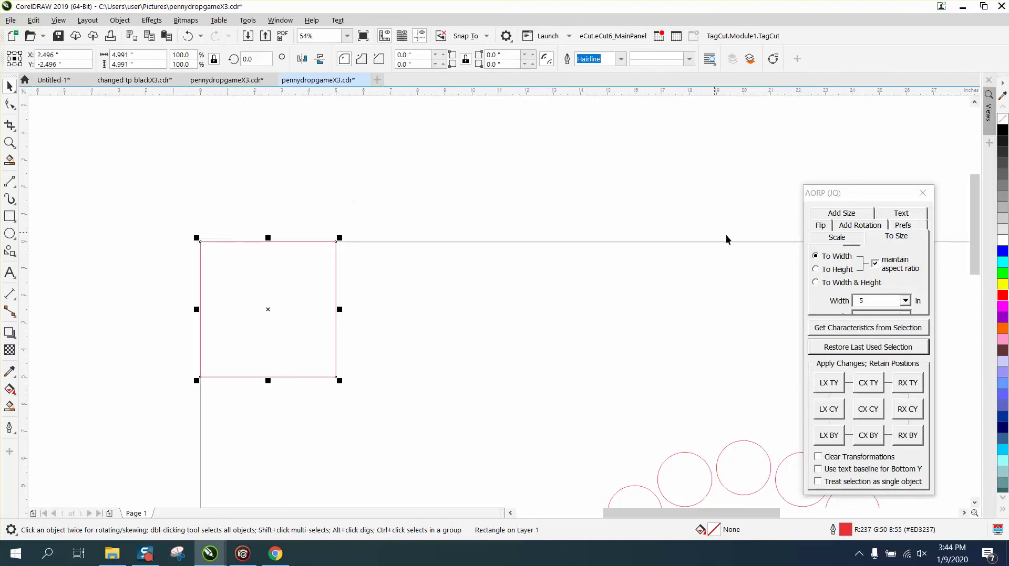
# Step: Resize the corner square to 6 in wide with LX TY, anchoring its top-left corner
pyautogui.click(867, 330)
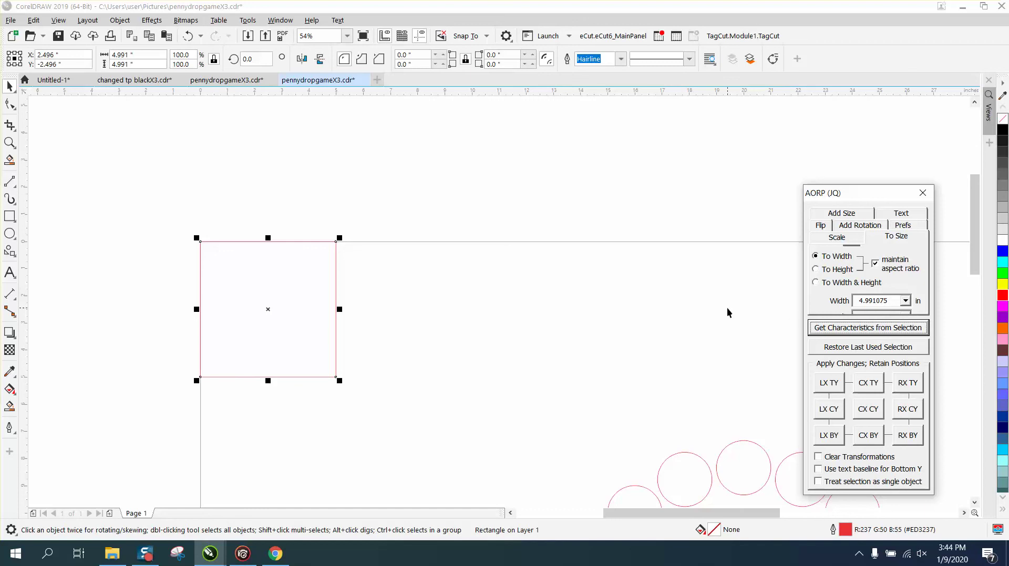
pyautogui.doubleClick(889, 300)
pyautogui.write('6')
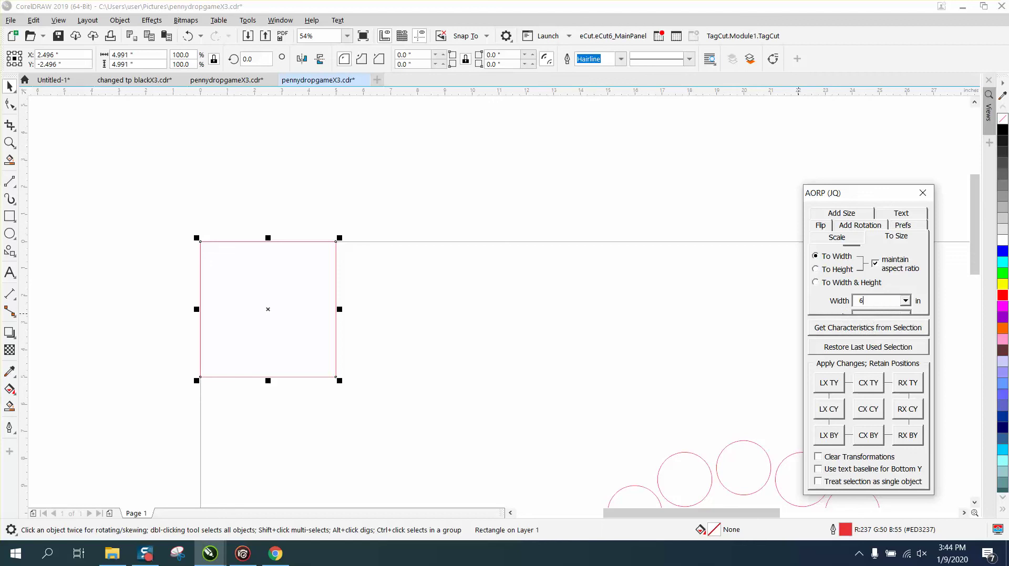
pyautogui.click(828, 384)
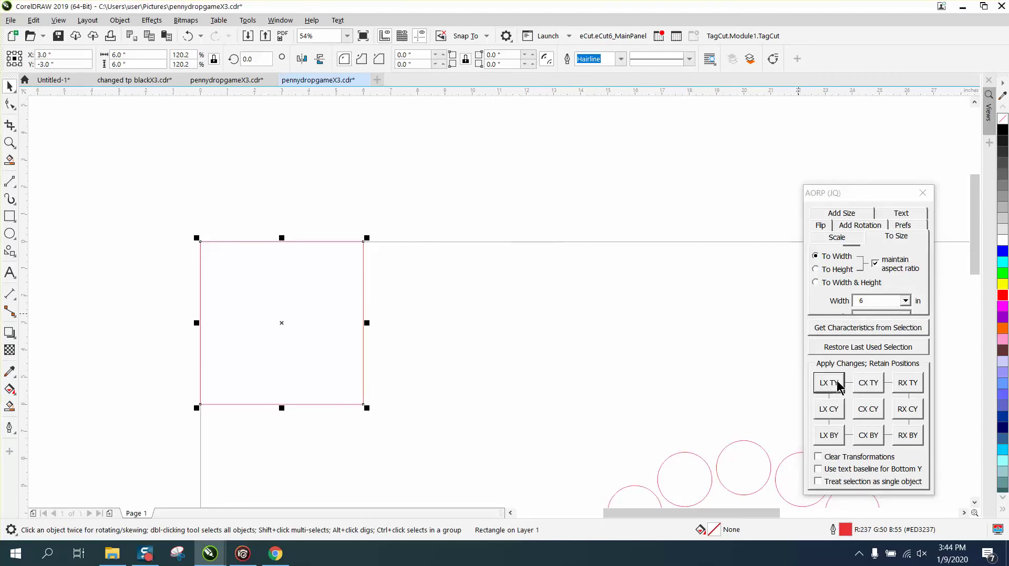
pyautogui.scroll(-4, 624, 267)
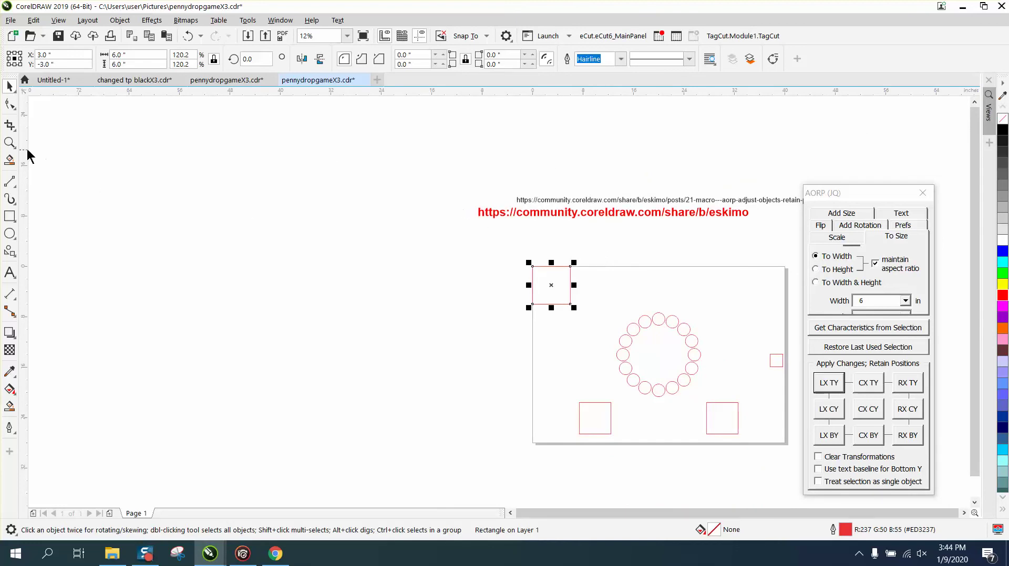
# Step: Zoom onto the URL lines and drag the red short URL above the black macro URL
pyautogui.click(10, 142)
pyautogui.moveTo(452, 188); pyautogui.dragTo(777, 239)
pyautogui.rightClick(499, 236)
pyautogui.rightClick(295, 230)
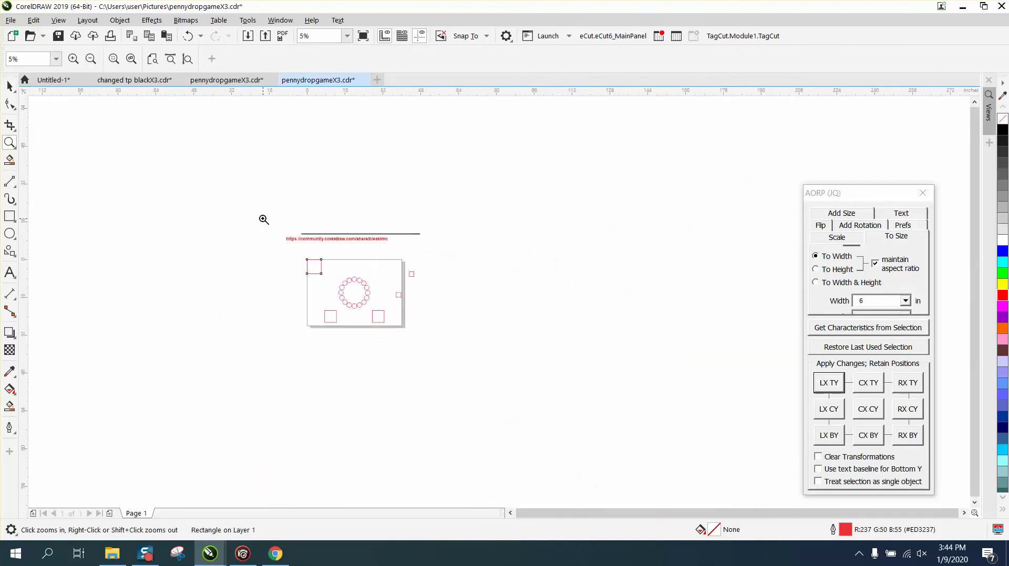
pyautogui.moveTo(264, 220); pyautogui.dragTo(455, 252)
pyautogui.click(9, 86)
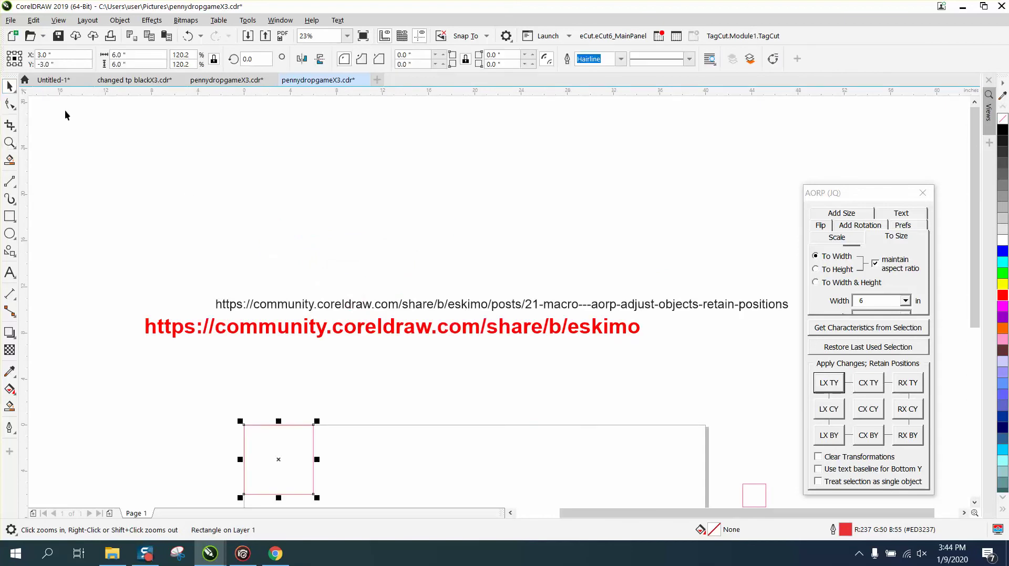
pyautogui.moveTo(386, 326); pyautogui.dragTo(461, 268)
pyautogui.click(396, 338)
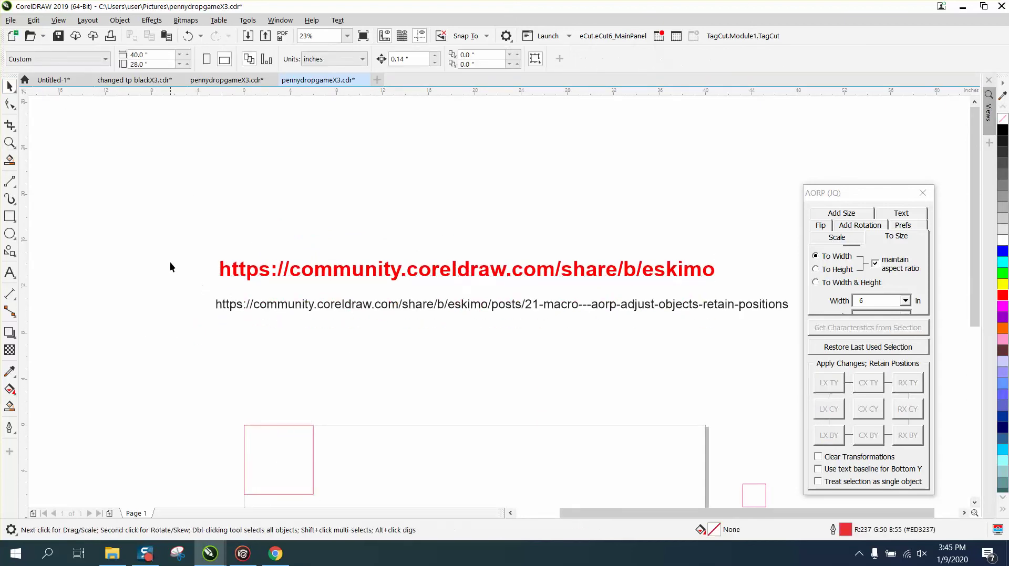